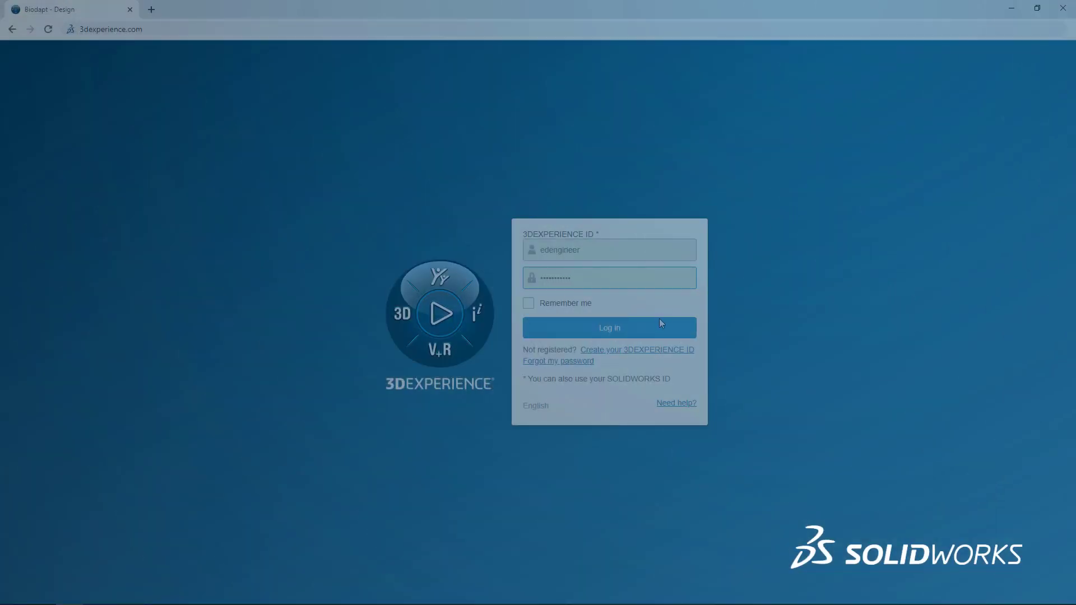
Step: Log in, search 'compressor' and drag the Compressor Assembly onto the canvas
{"action": "left_click", "coordinate": [659, 326]}
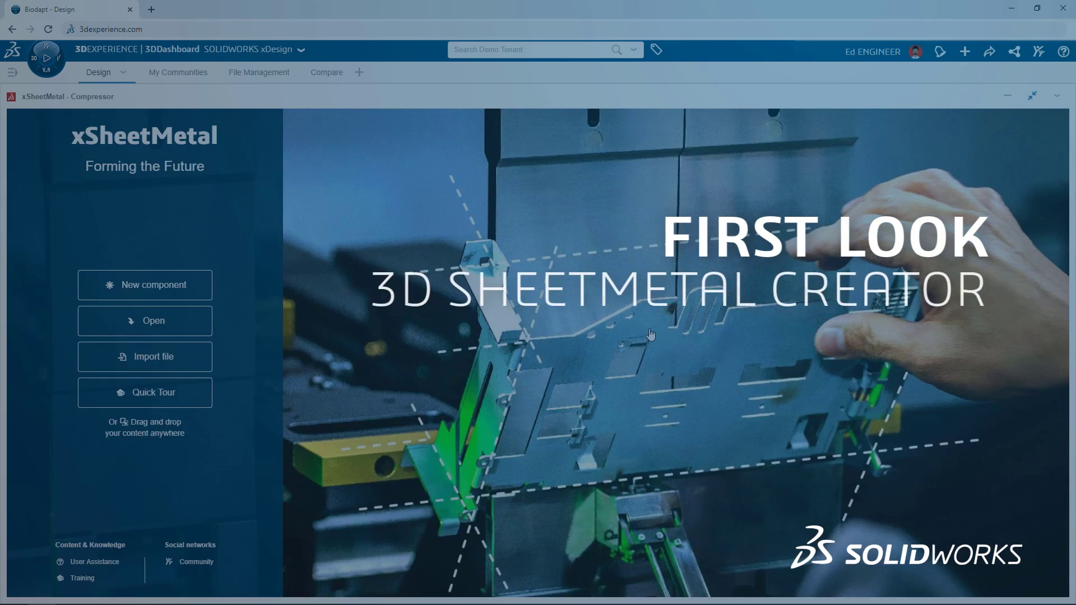
{"action": "left_click", "coordinate": [549, 50]}
{"action": "type", "text": "compressor"}
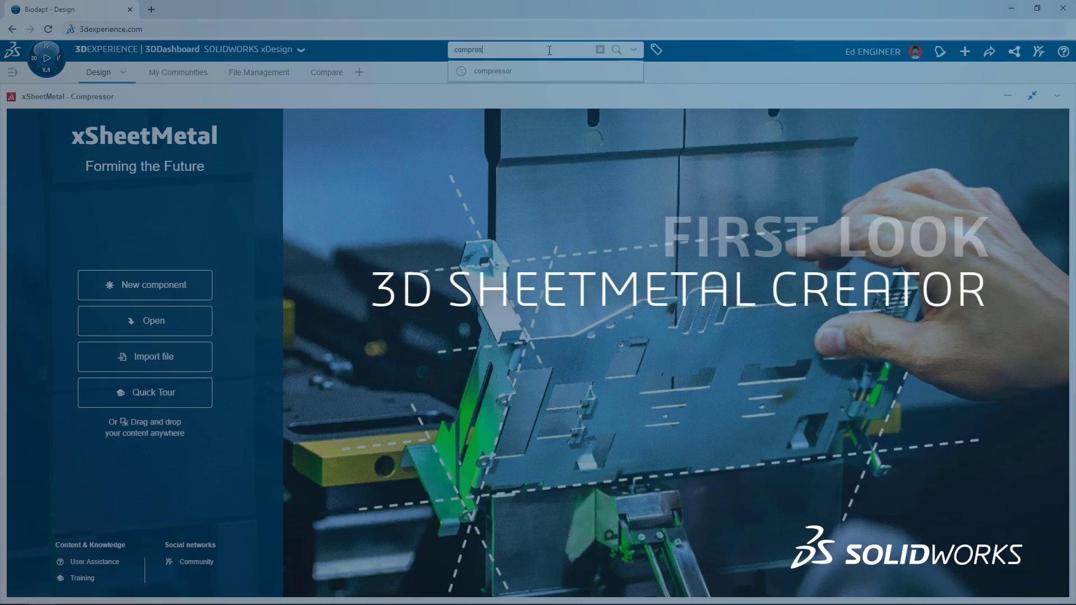
{"action": "key", "text": "Return"}
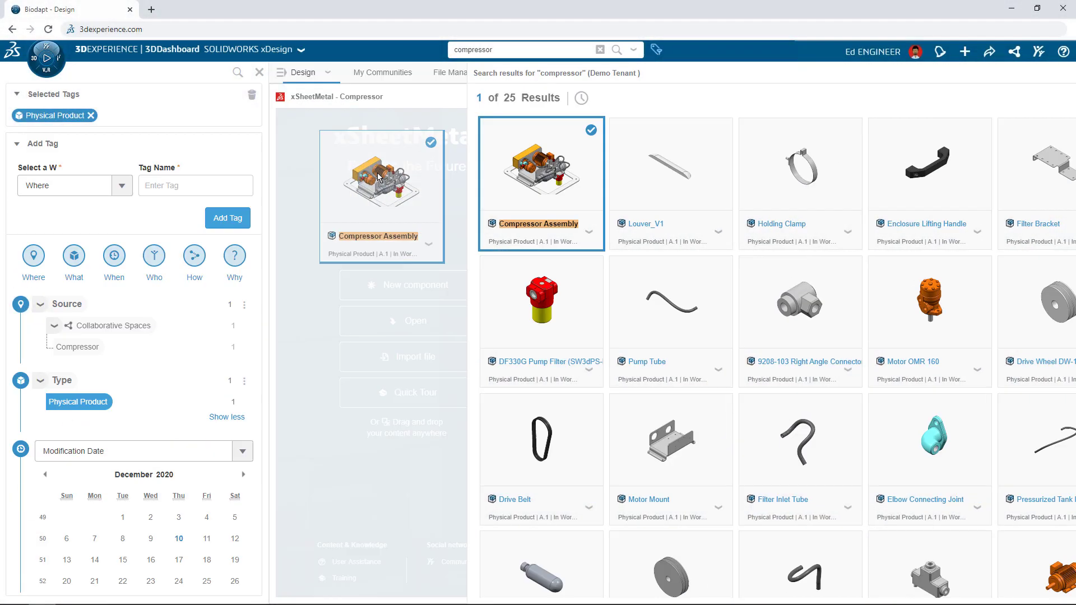
{"action": "left_click_drag", "start_coordinate": [552, 180], "coordinate": [502, 255]}
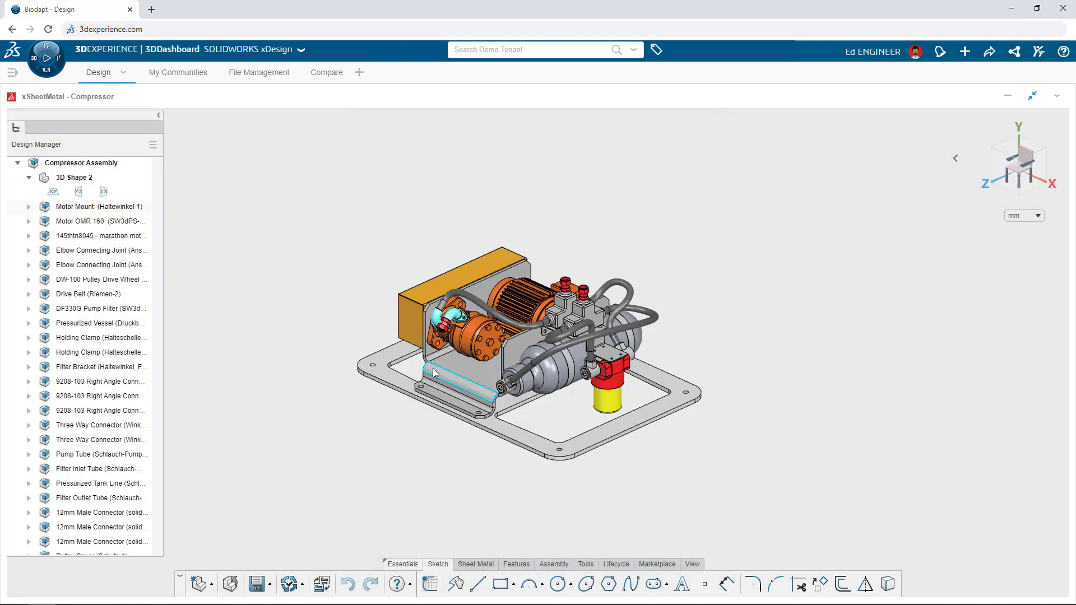
{"action": "middle_click_drag", "start_coordinate": [433, 369], "coordinate": [496, 369]}
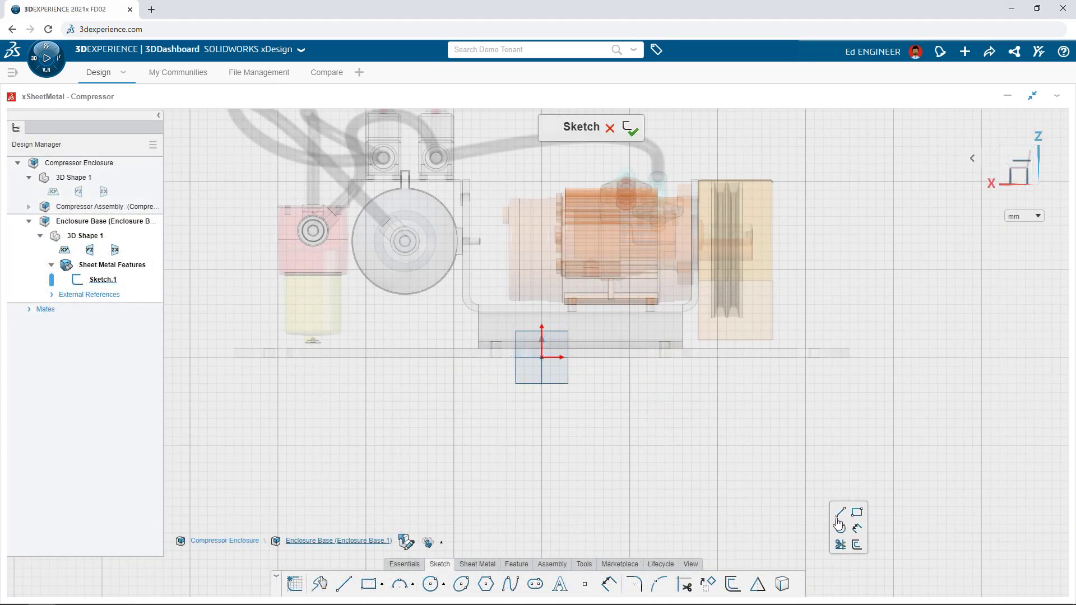
Step: Draw the open L-shaped profile as one horizontal and one vertical line
{"action": "left_click", "coordinate": [839, 514]}
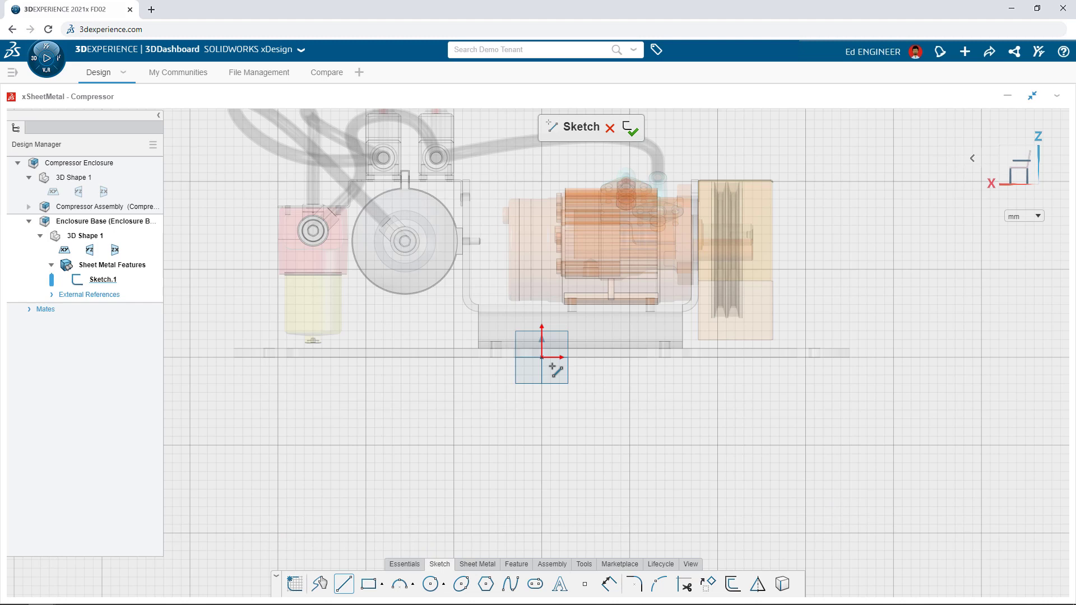
{"action": "left_click", "coordinate": [919, 357]}
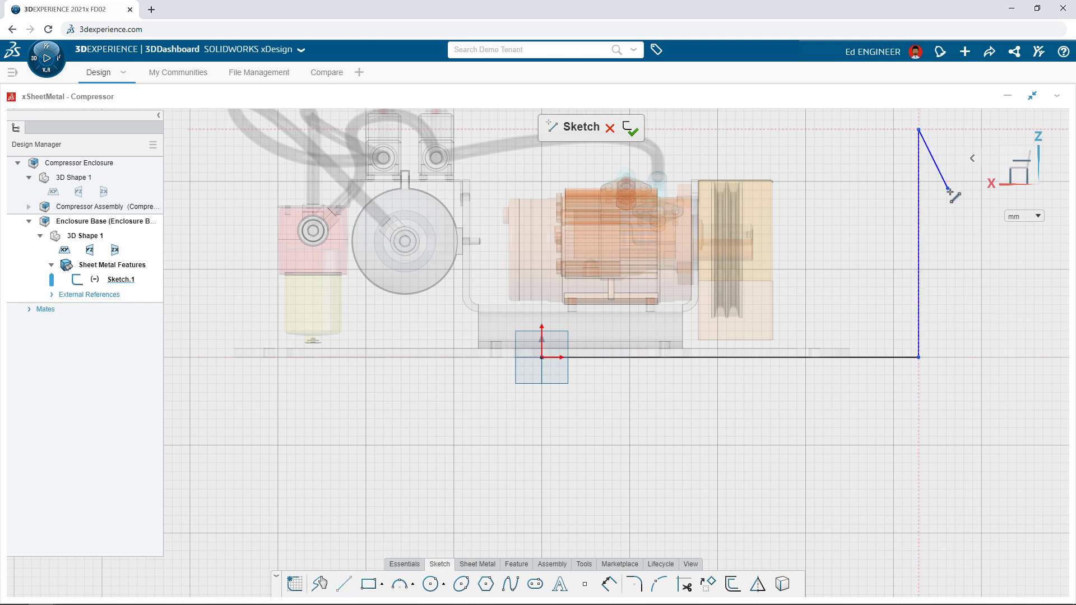
{"action": "key", "text": "Escape"}
Step: Dimension the profile 400 wide and 350 high, then select it for extrusion
{"action": "left_click", "coordinate": [895, 359]}
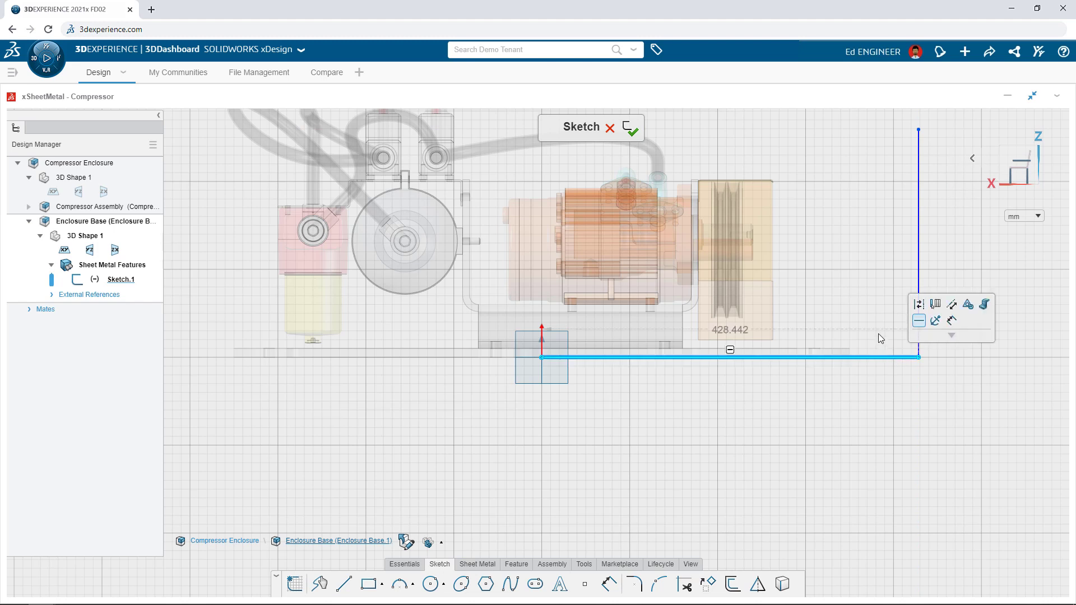
{"action": "left_click", "coordinate": [877, 330]}
{"action": "type", "text": "400"}
{"action": "key", "text": "Return"}
{"action": "left_click", "coordinate": [892, 280]}
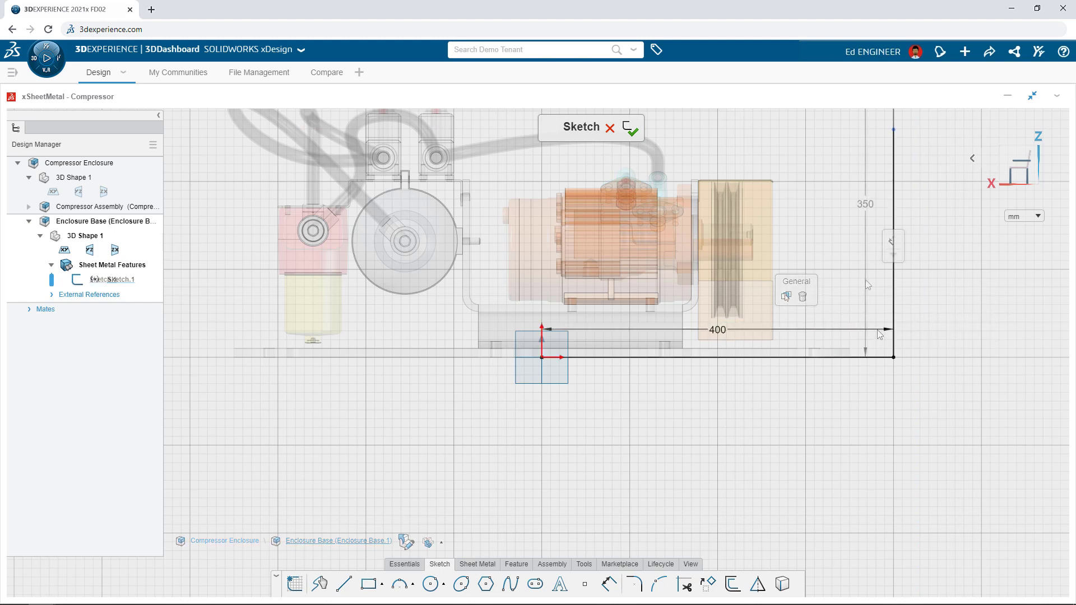
{"action": "type", "text": "350"}
{"action": "key", "text": "Return"}
{"action": "left_click", "coordinate": [881, 359]}
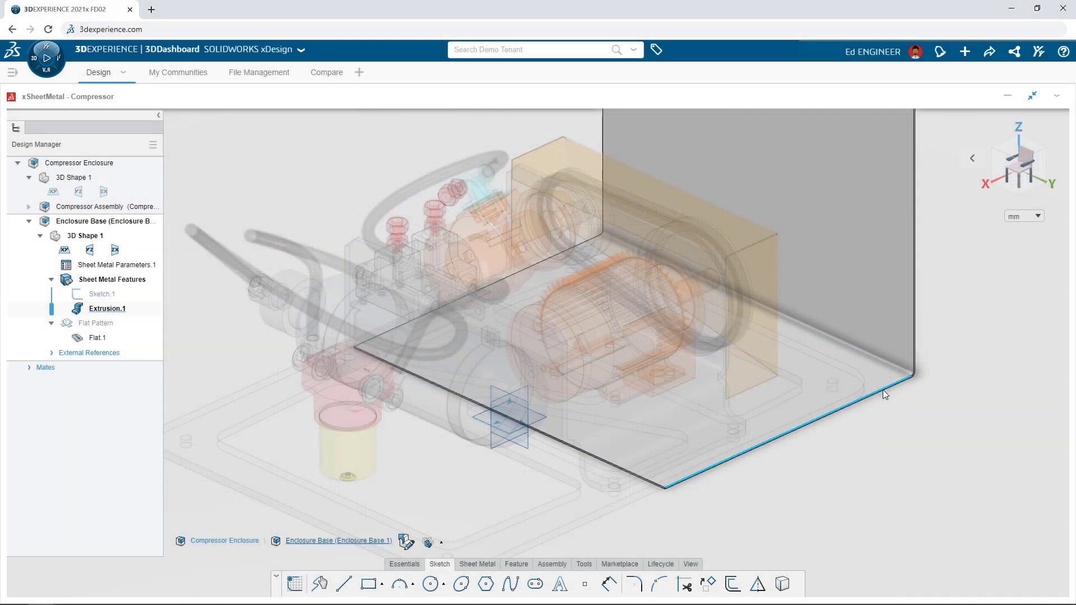
Step: Add walls on the base's bottom front edge, offset, with 4 mm clearance distance
{"action": "left_click", "coordinate": [882, 389]}
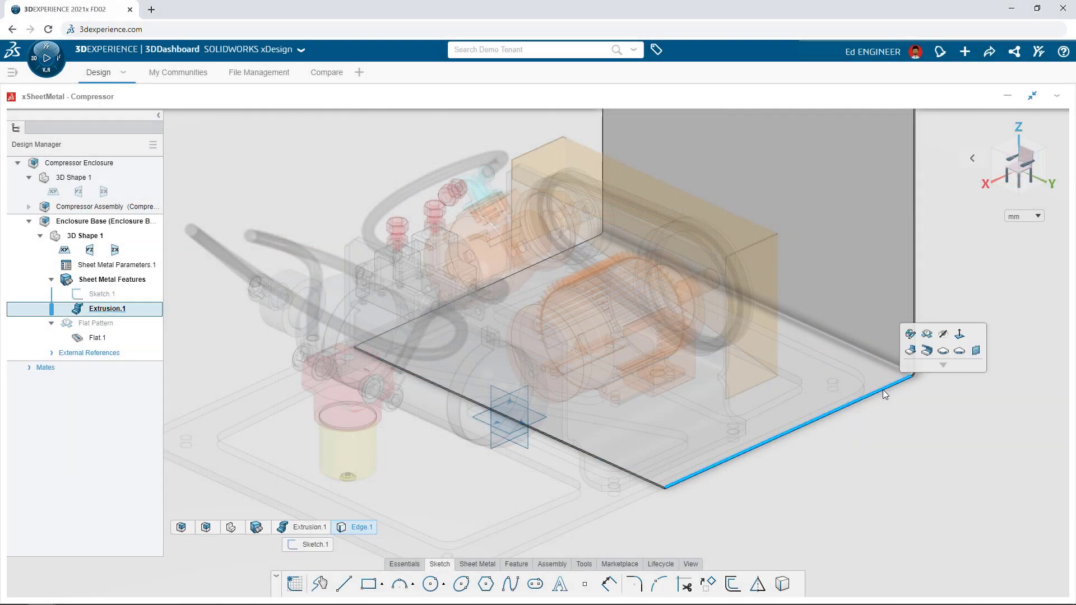
{"action": "left_click", "coordinate": [911, 350]}
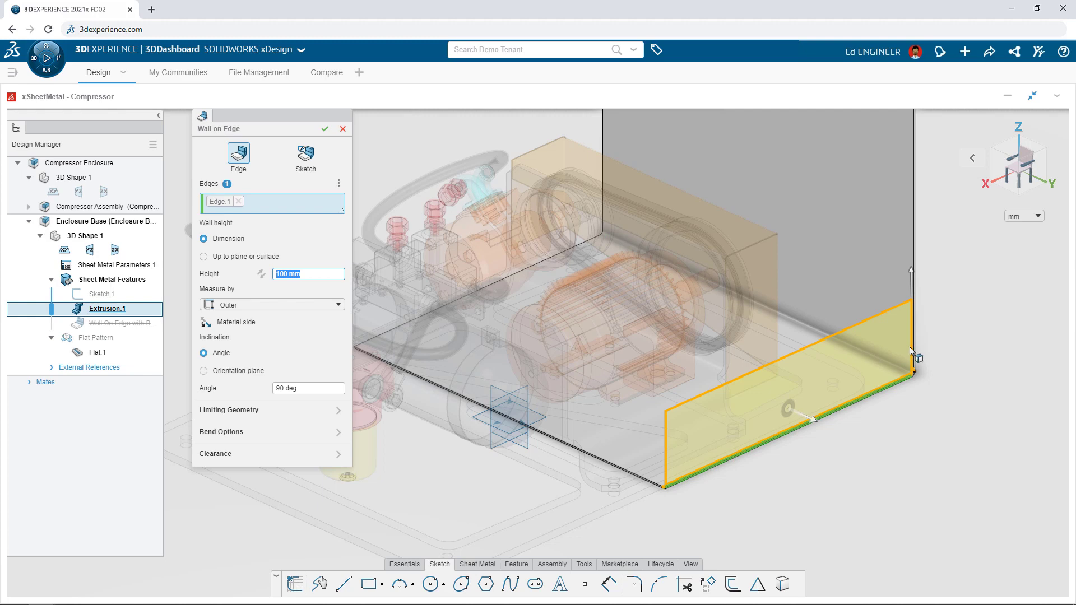
{"action": "mouse_move", "coordinate": [910, 347]}
{"action": "left_mouse_down"}
{"action": "mouse_move", "coordinate": [915, 257]}
{"action": "mouse_move", "coordinate": [947, 331]}
{"action": "left_mouse_up"}
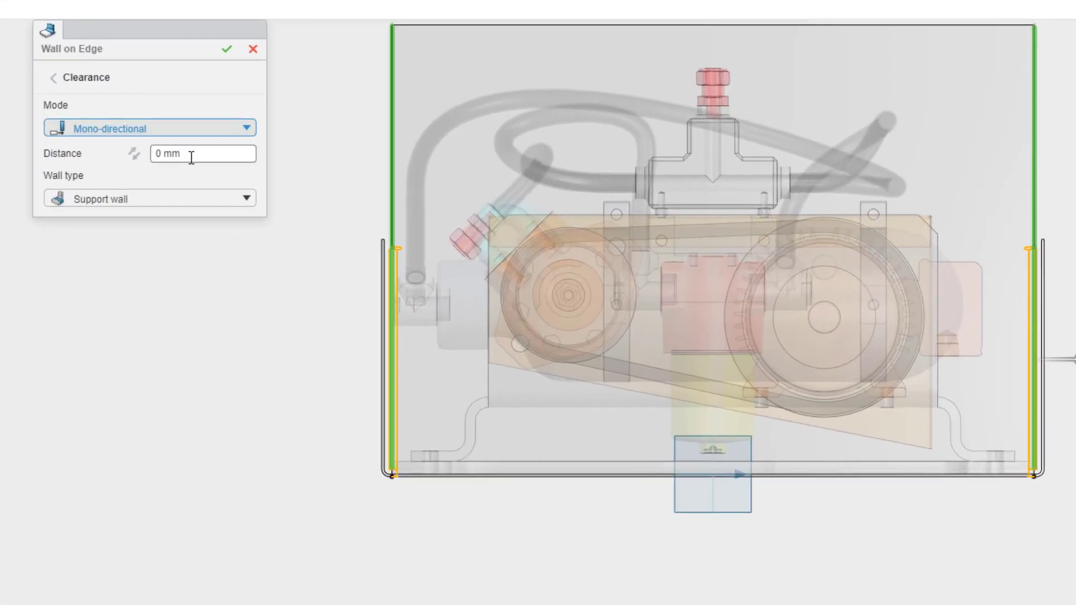
{"action": "left_click", "coordinate": [192, 158]}
{"action": "type", "text": "4"}
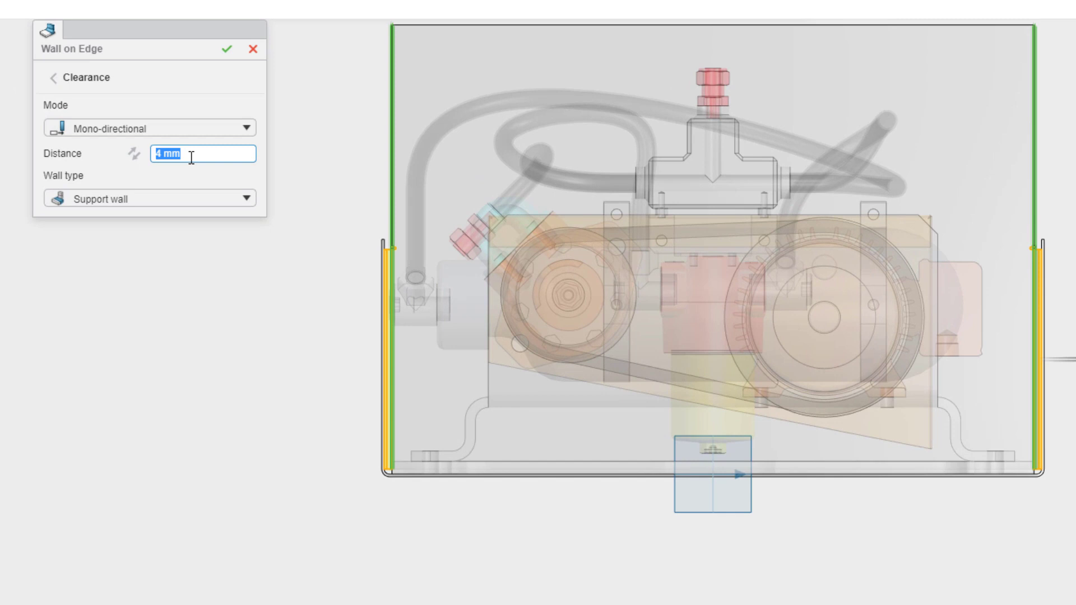
{"action": "left_click", "coordinate": [227, 51]}
{"action": "left_click", "coordinate": [227, 51]}
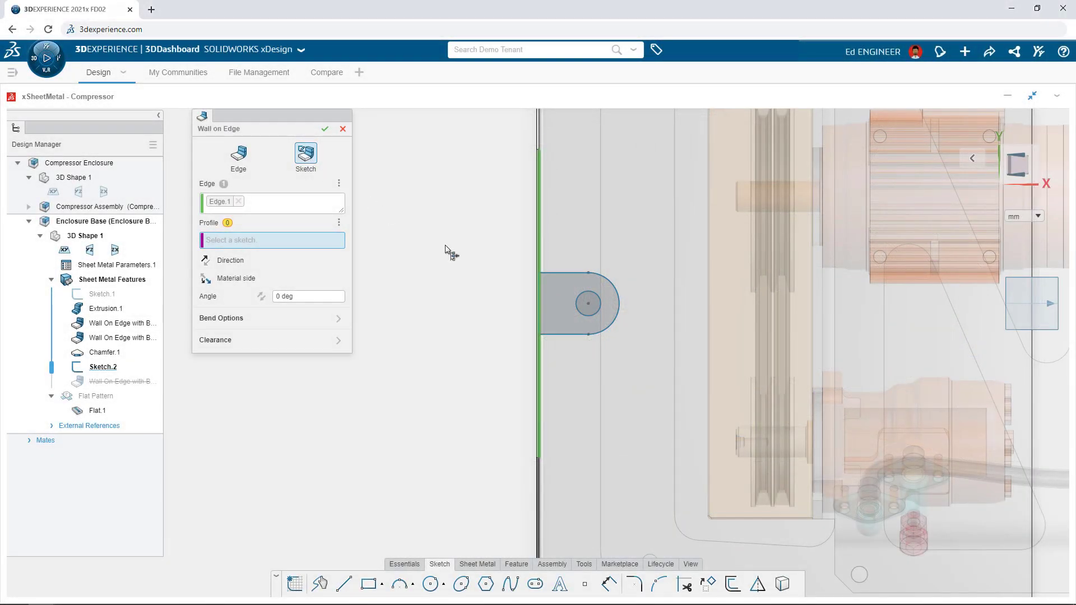
Step: Build the rounded tab wall on edge with Sketch.2 as its profile
{"action": "left_click", "coordinate": [569, 282]}
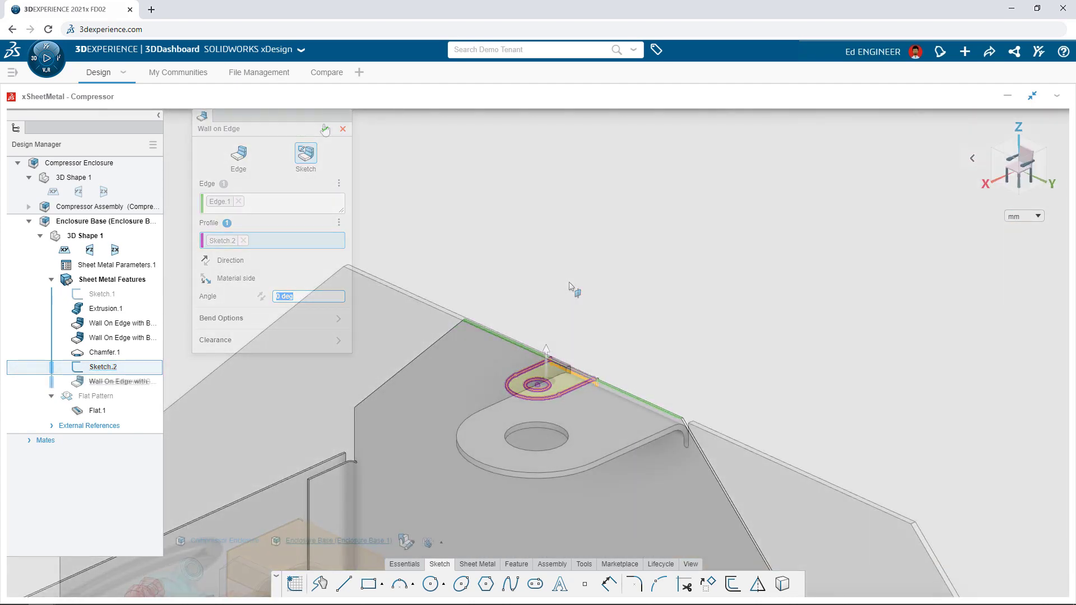
{"action": "left_click", "coordinate": [324, 129]}
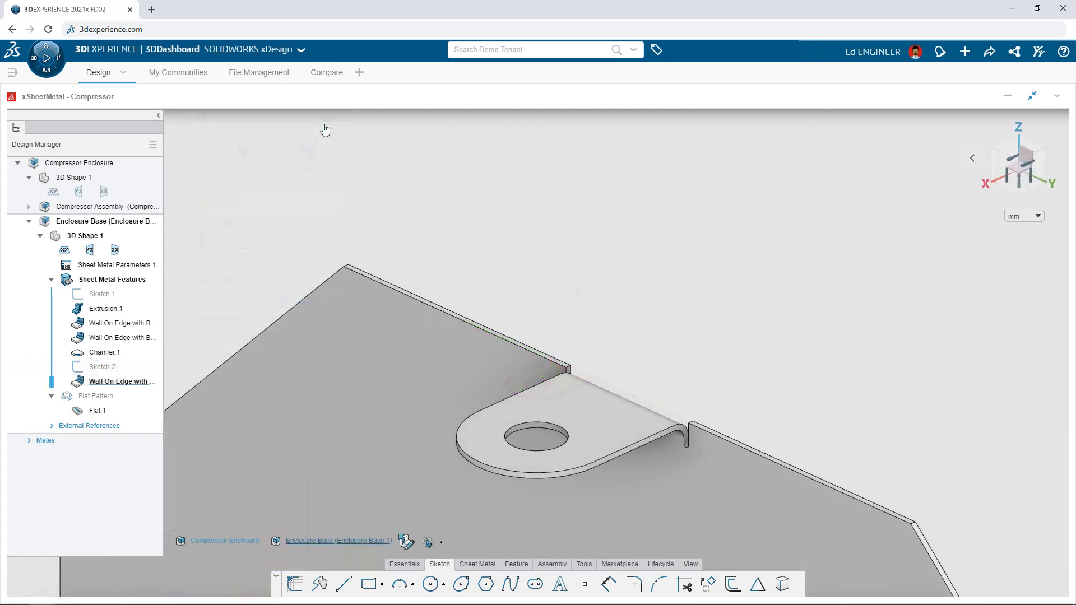
{"action": "mouse_move", "coordinate": [457, 341]}
{"action": "left_mouse_down"}
{"action": "mouse_move", "coordinate": [345, 328]}
{"action": "mouse_move", "coordinate": [343, 345]}
{"action": "mouse_move", "coordinate": [277, 382]}
{"action": "mouse_move", "coordinate": [199, 361]}
{"action": "left_mouse_up"}
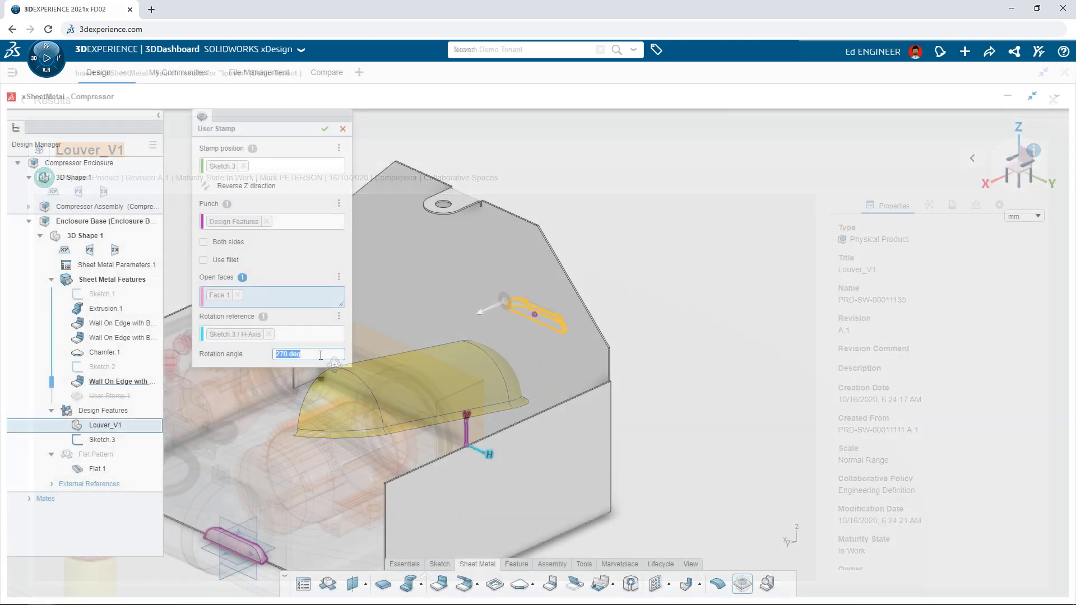
Step: Place the Louver_V1 stamp and pattern it into two columns of four louvers
{"action": "left_click", "coordinate": [327, 130]}
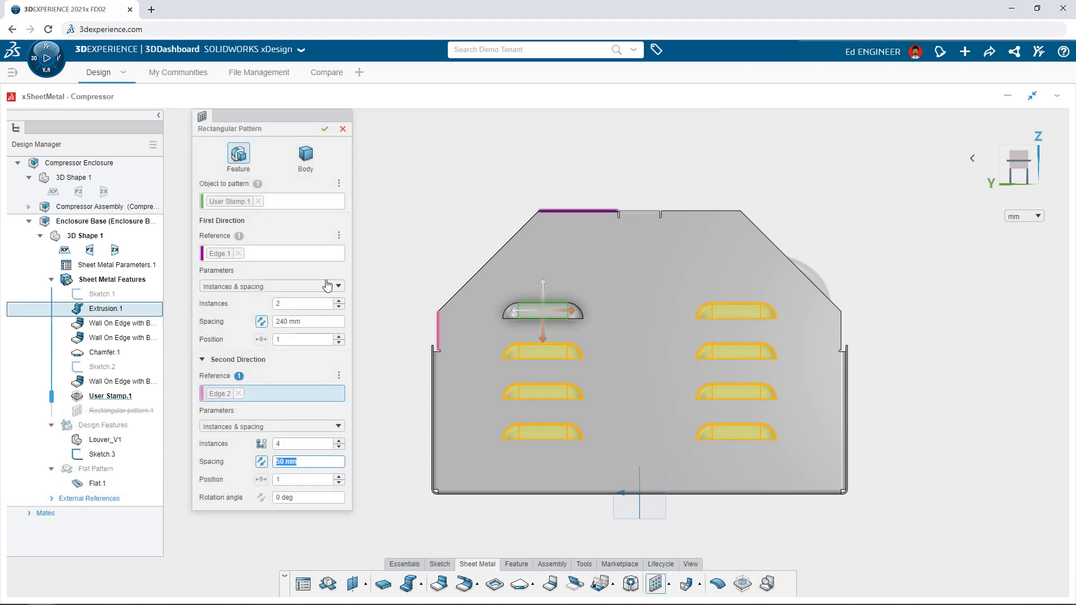
{"action": "left_click", "coordinate": [325, 129]}
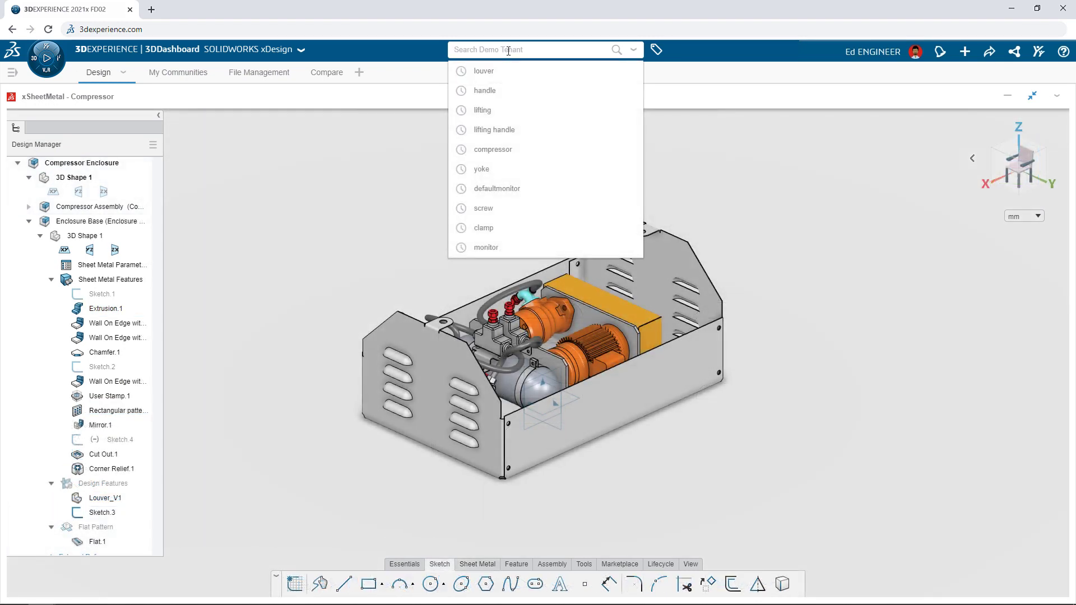
{"action": "type", "text": "handle"}
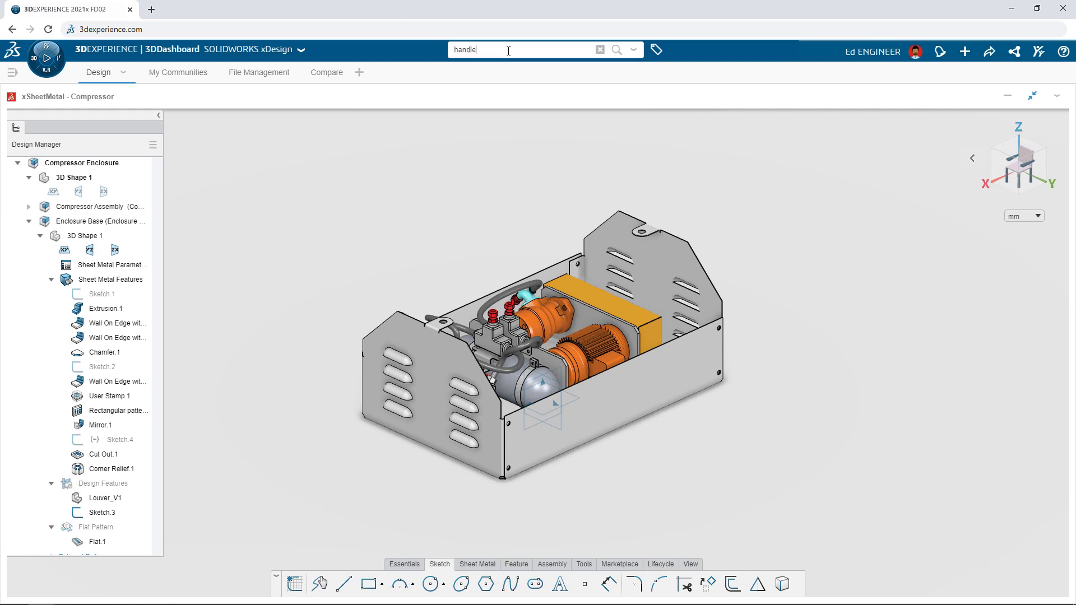
Step: Insert the Enclosure Lifting Handle and distance-mate its end face to the side panel at 40 mm
{"action": "key", "text": "Return"}
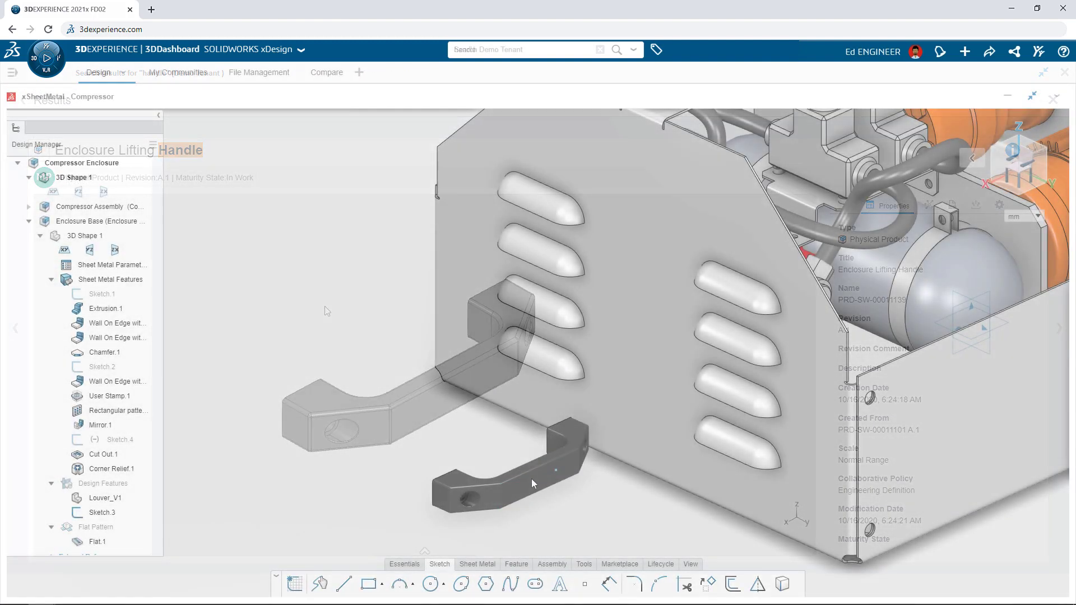
{"action": "left_click_drag", "start_coordinate": [532, 484], "coordinate": [272, 459]}
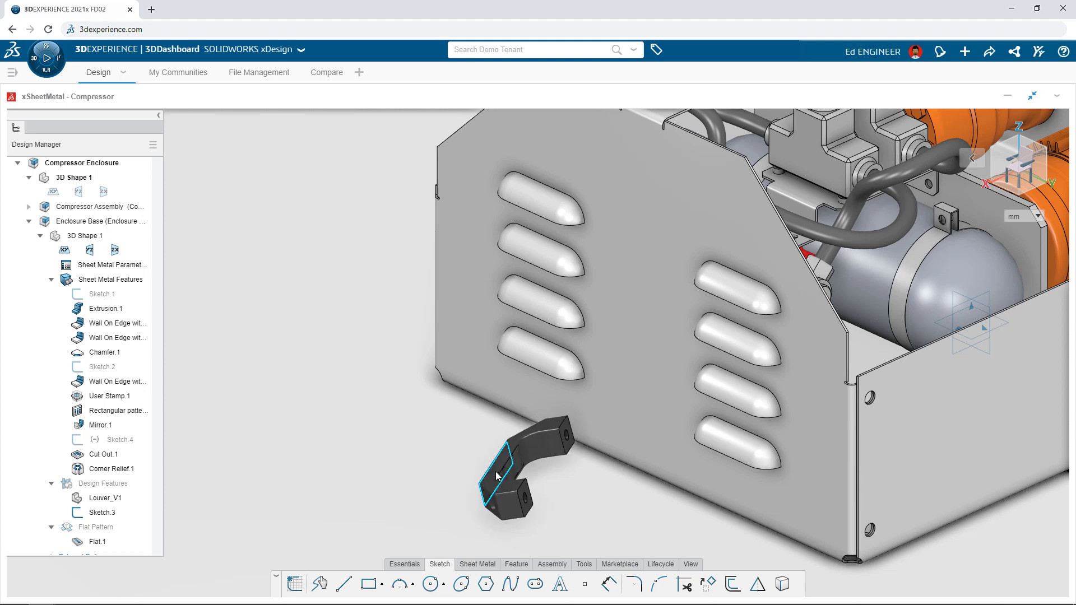
{"action": "left_click", "coordinate": [566, 431]}
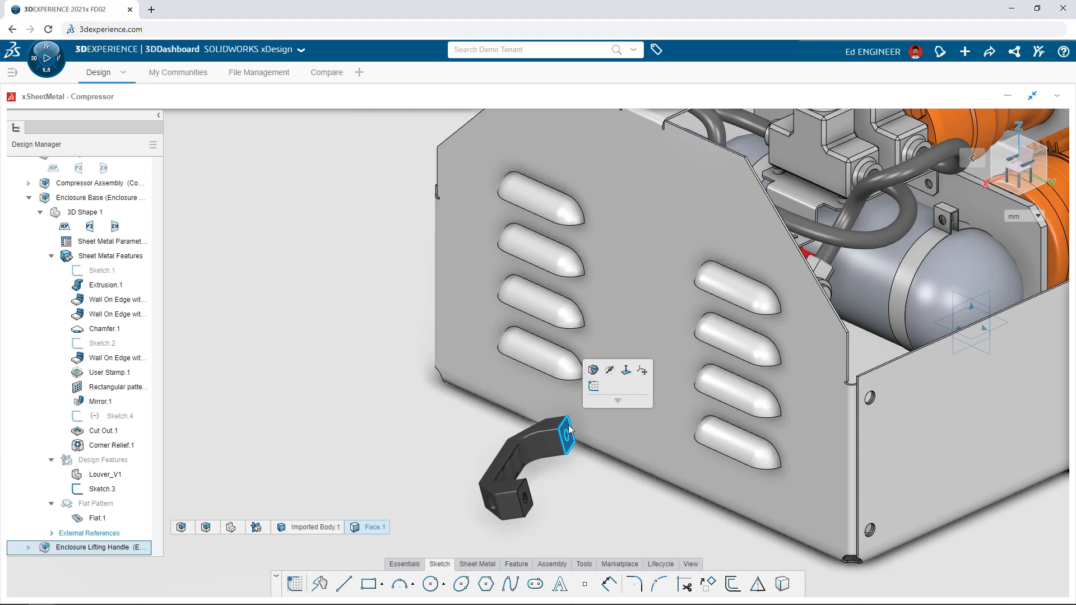
{"action": "left_click", "coordinate": [606, 418]}
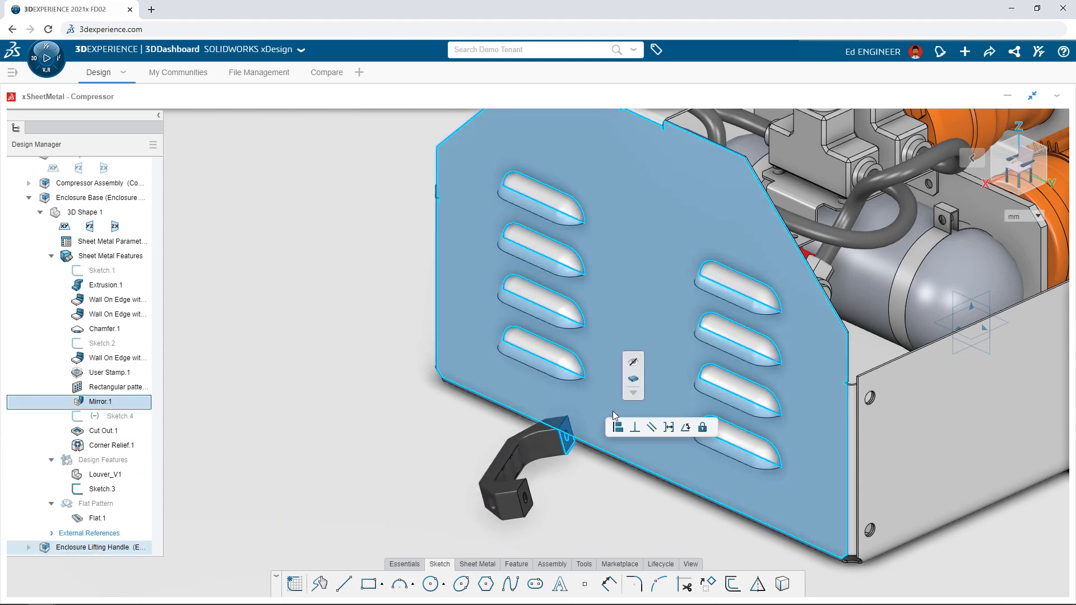
{"action": "left_click", "coordinate": [620, 432]}
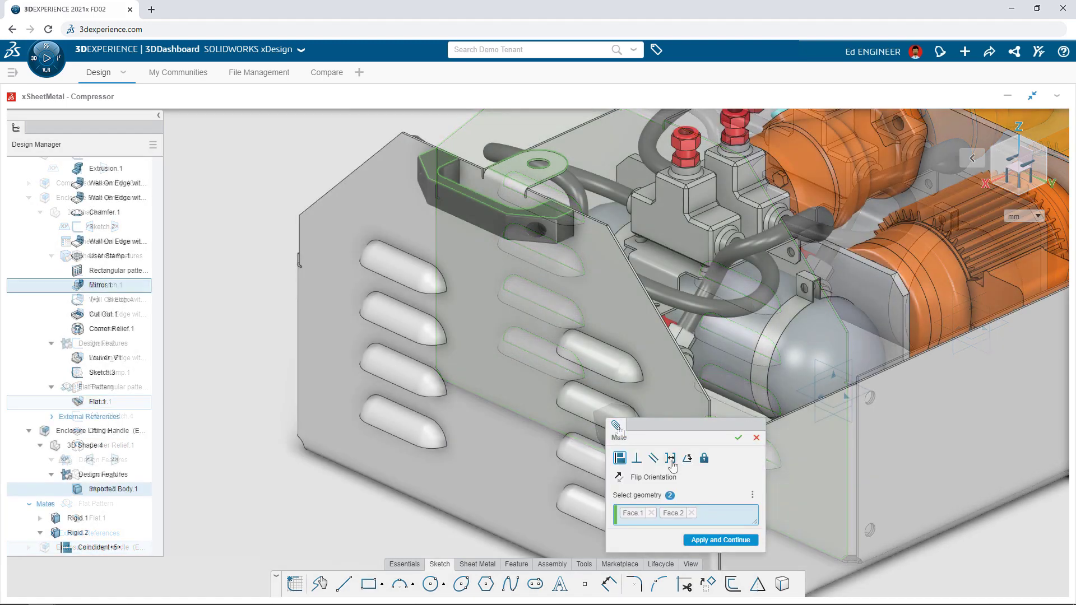
{"action": "left_click", "coordinate": [670, 458]}
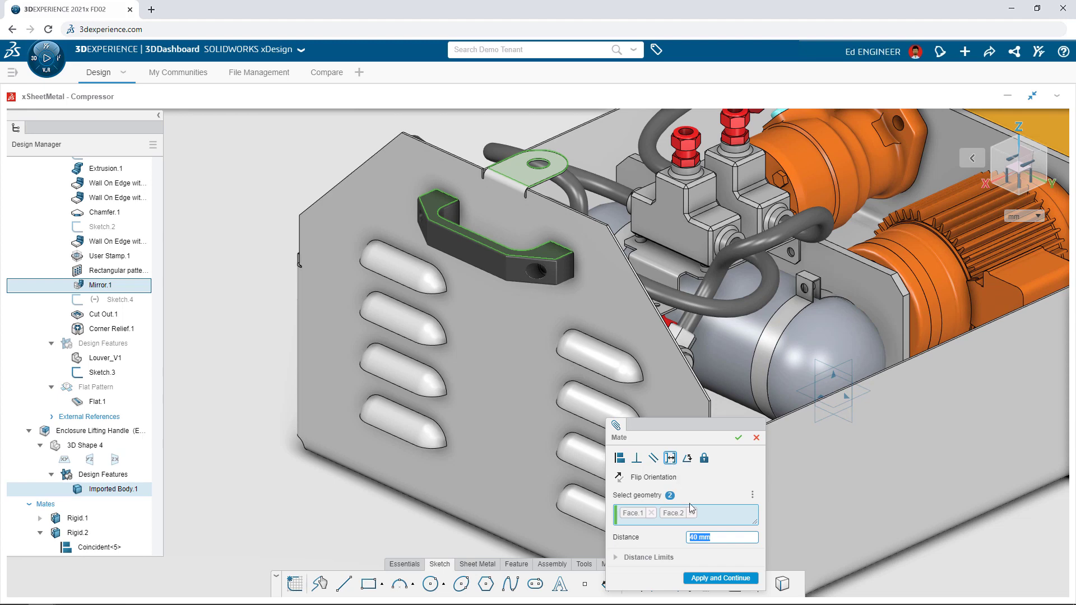
{"action": "left_click", "coordinate": [739, 438]}
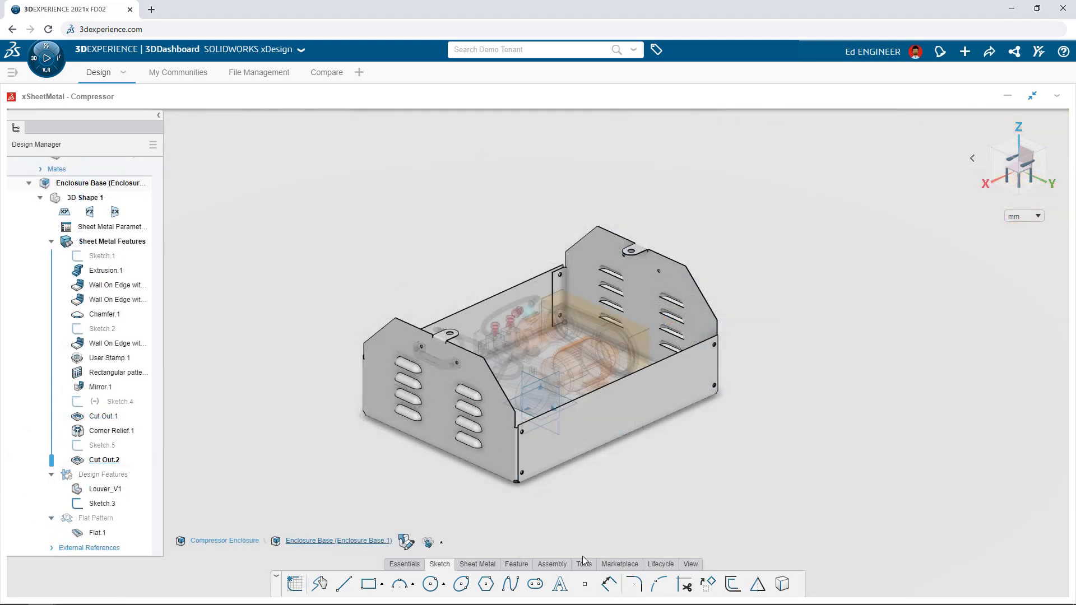
Step: Export the flat pattern as DXF to 3DDrive My Files and save it
{"action": "left_click", "coordinate": [584, 563]}
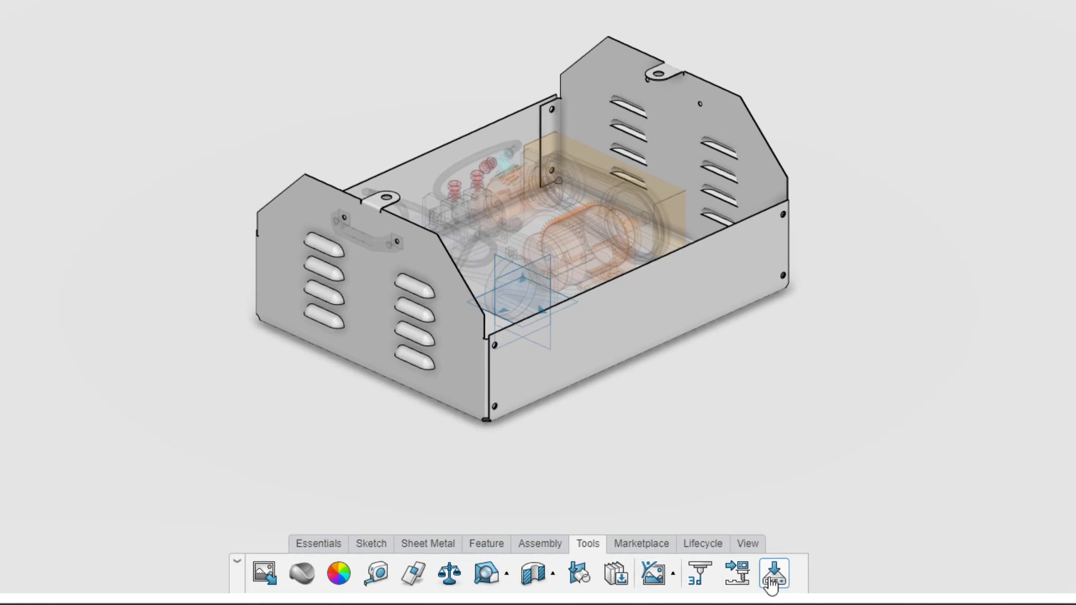
{"action": "left_click", "coordinate": [772, 577]}
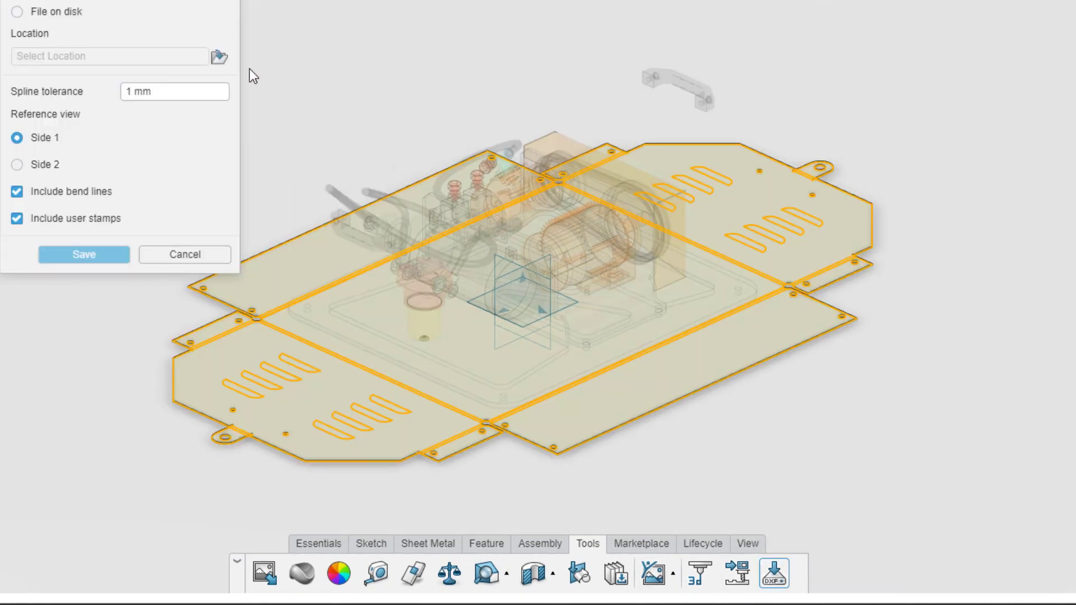
{"action": "left_click", "coordinate": [219, 57]}
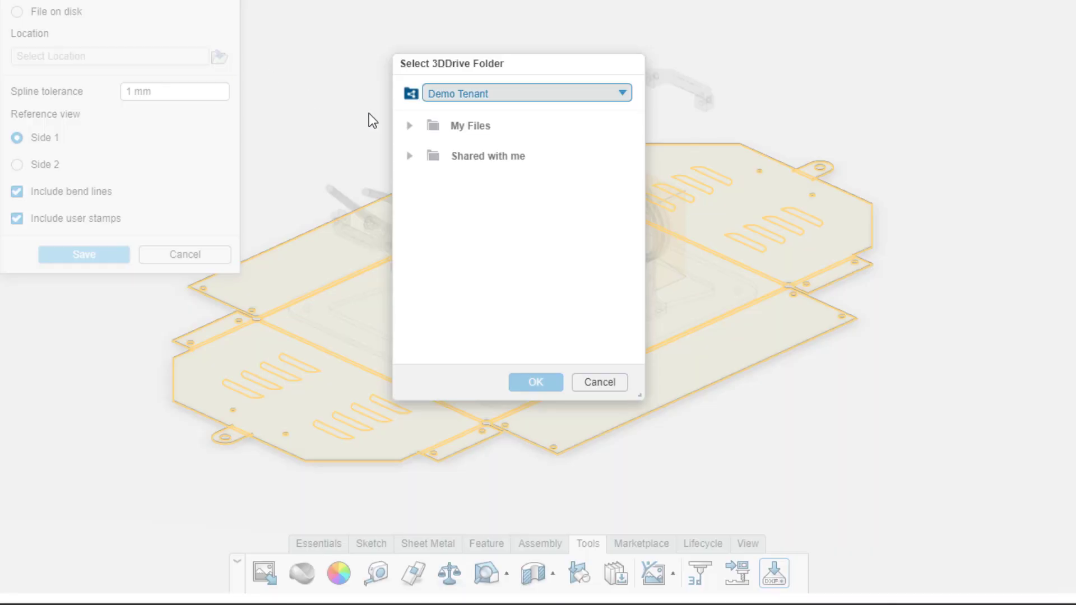
{"action": "left_click", "coordinate": [459, 129]}
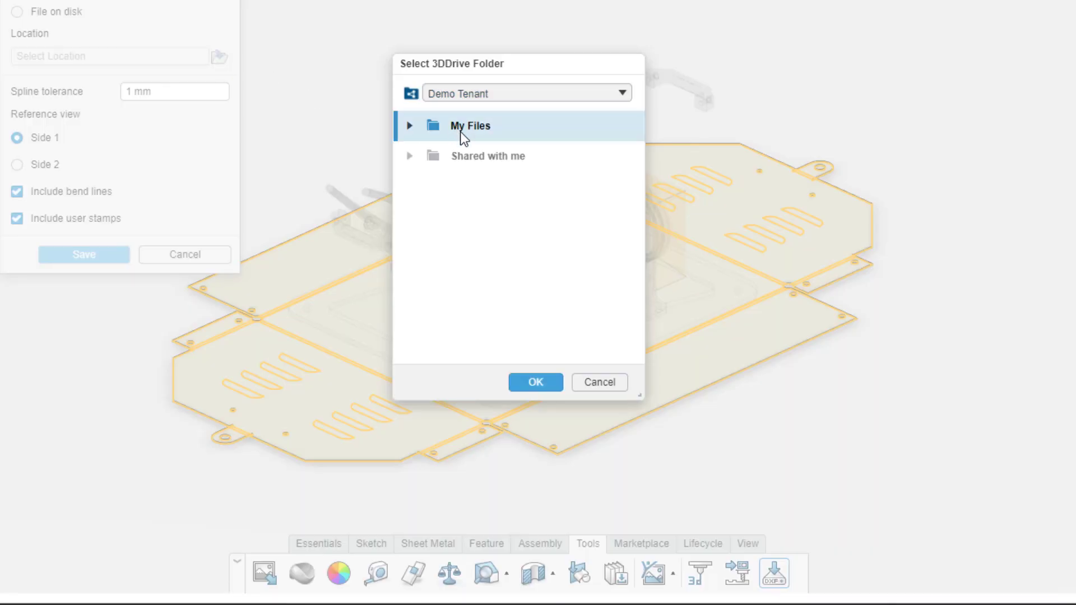
{"action": "left_click", "coordinate": [539, 387]}
{"action": "left_click", "coordinate": [113, 262]}
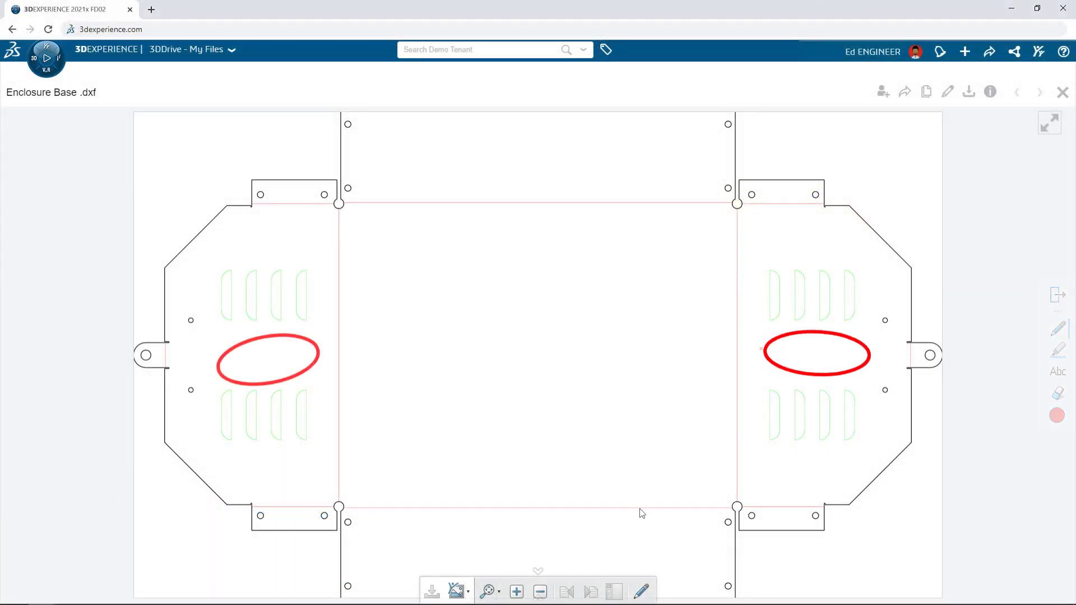
{"action": "left_click", "coordinate": [469, 593]}
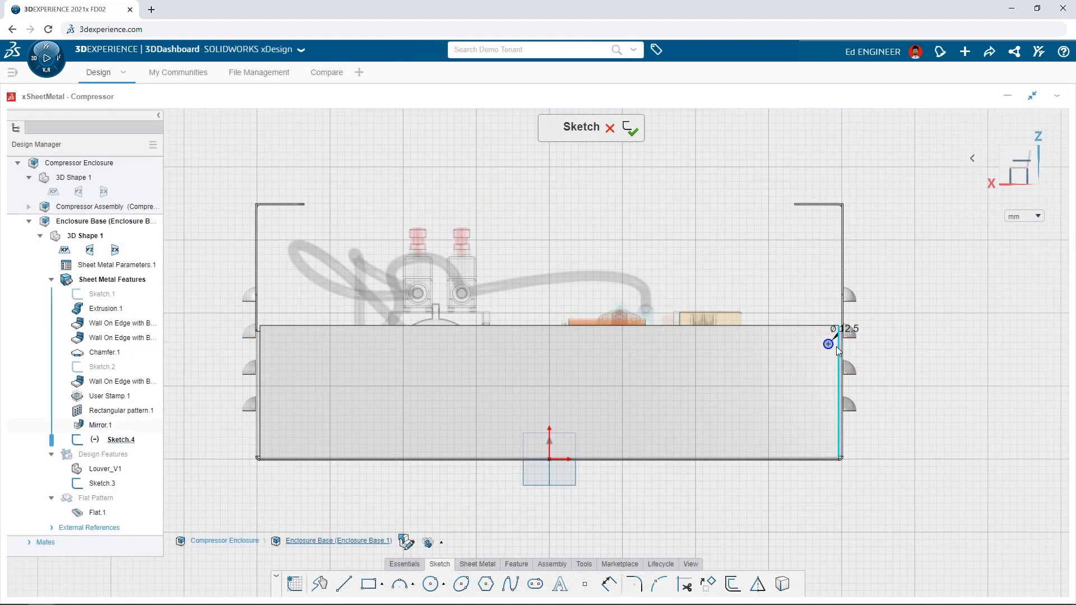
Step: Pattern the circle to the rectangle corners and cut through, Direction 2 Up to last
{"action": "left_click", "coordinate": [834, 350]}
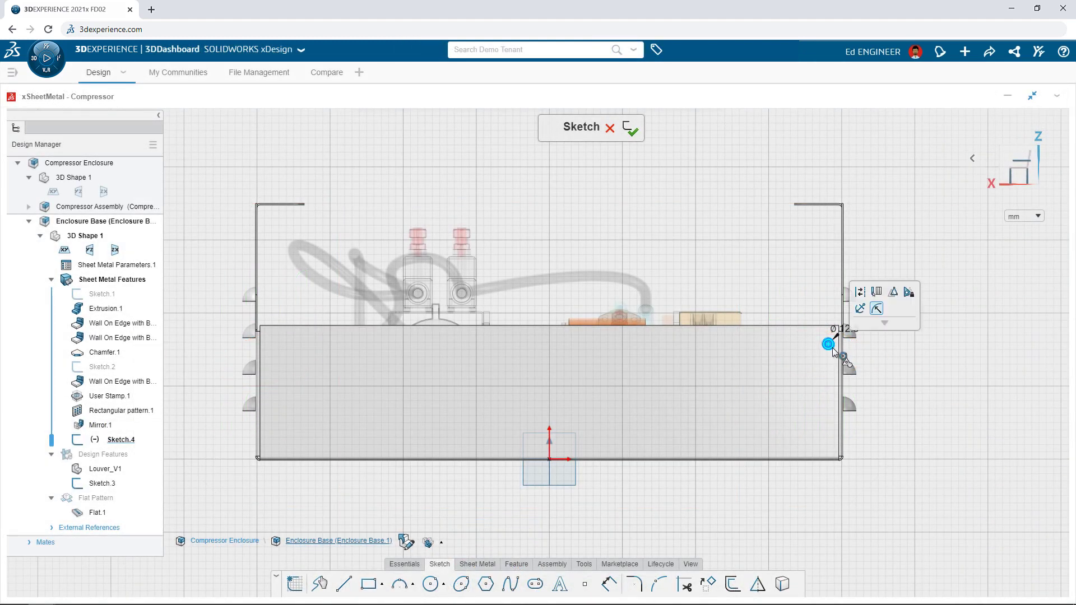
{"action": "left_click", "coordinate": [876, 292]}
{"action": "left_click", "coordinate": [961, 341]}
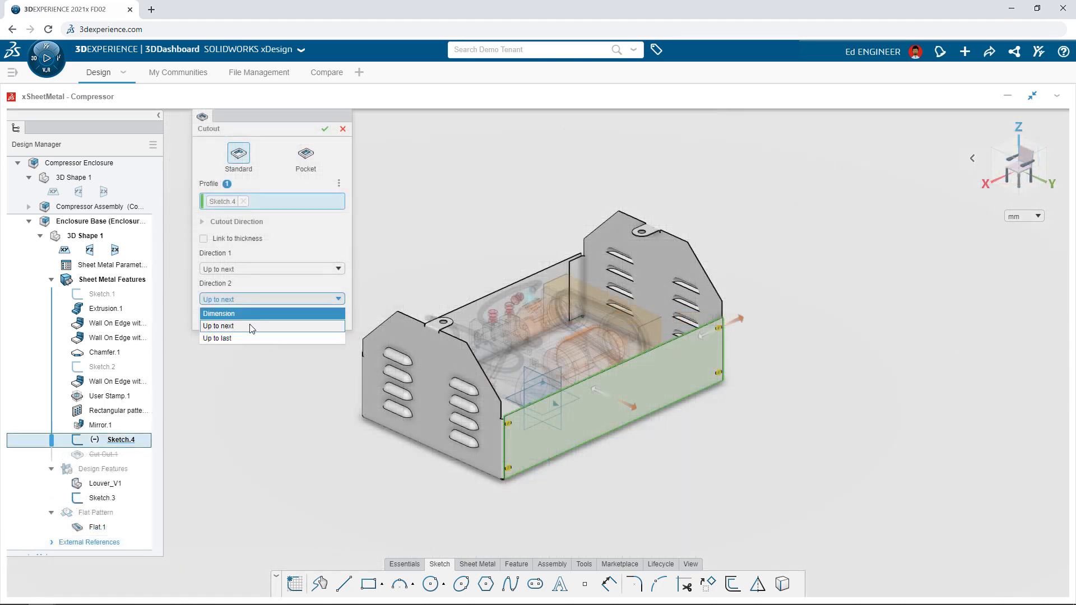
{"action": "left_click", "coordinate": [247, 337]}
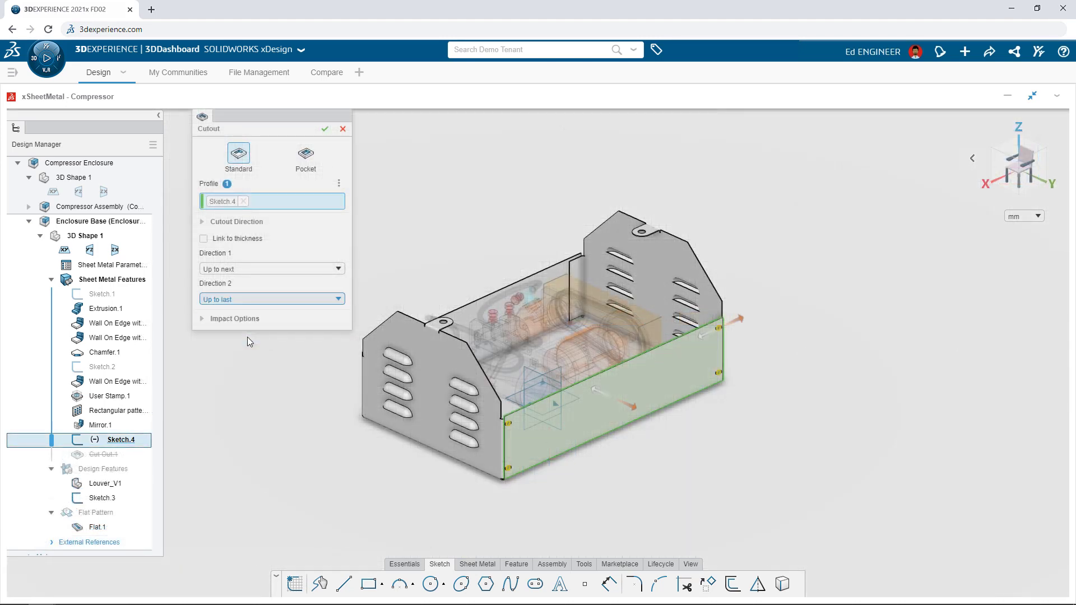
{"action": "left_click", "coordinate": [324, 128]}
{"action": "scroll", "coordinate": [490, 480], "scroll_direction": "up", "scroll_amount": 5}
{"action": "scroll", "coordinate": [494, 442], "scroll_direction": "up", "scroll_amount": 5}
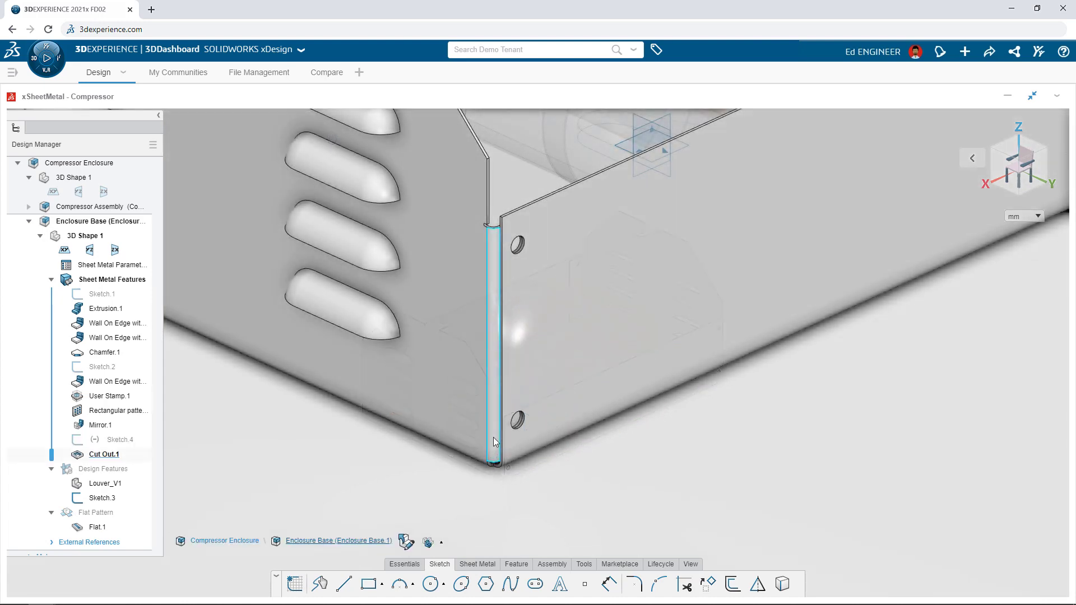
Step: Add 10 mm circular corner reliefs at all bends and show the flat pattern
{"action": "left_click", "coordinate": [495, 442]}
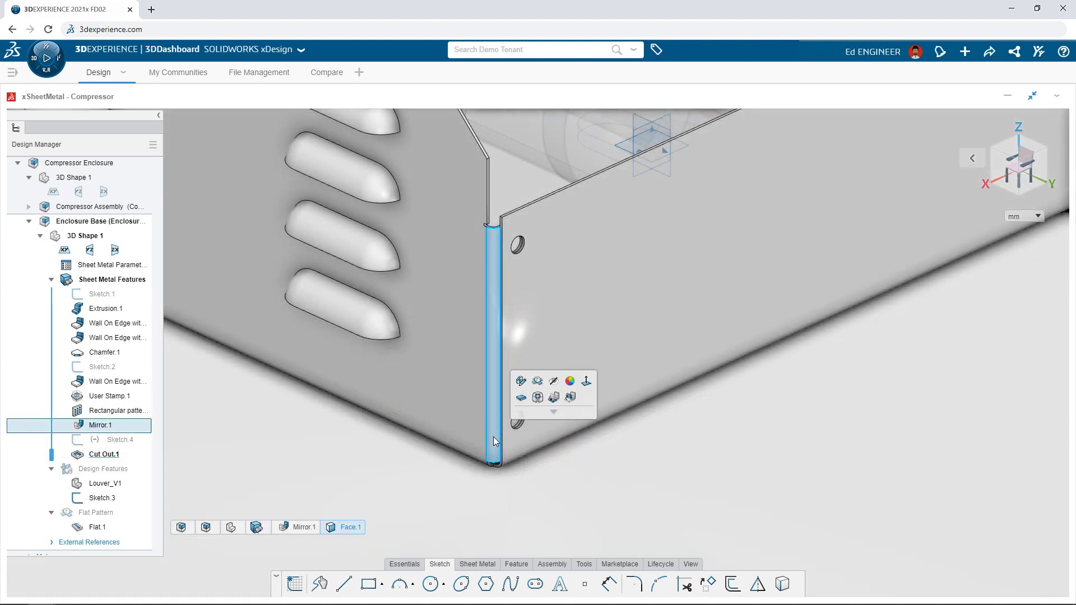
{"action": "left_click", "coordinate": [538, 398]}
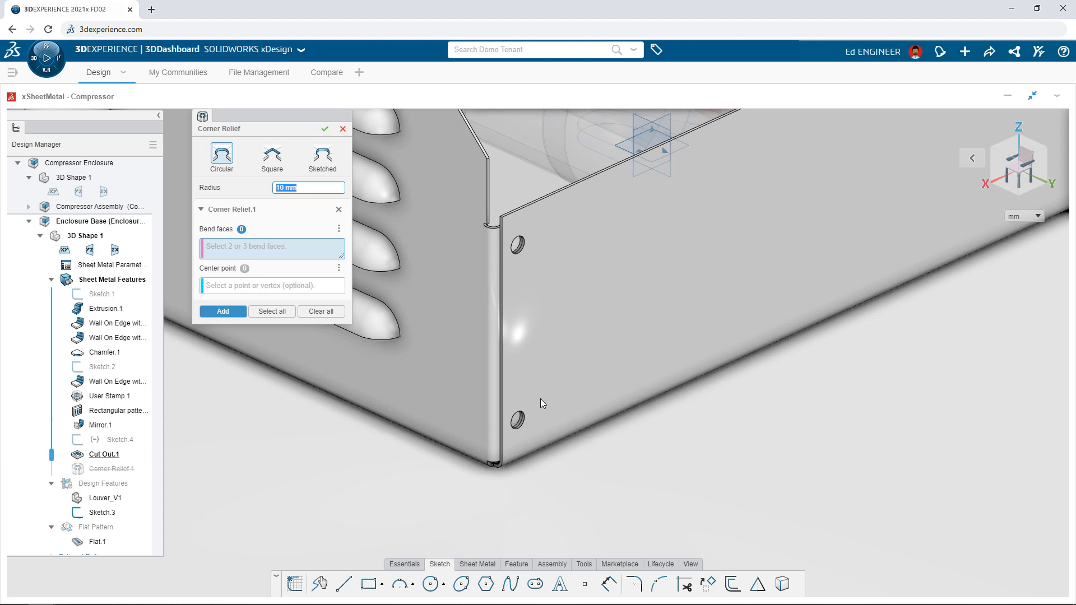
{"action": "left_click", "coordinate": [281, 312]}
{"action": "left_click", "coordinate": [325, 130]}
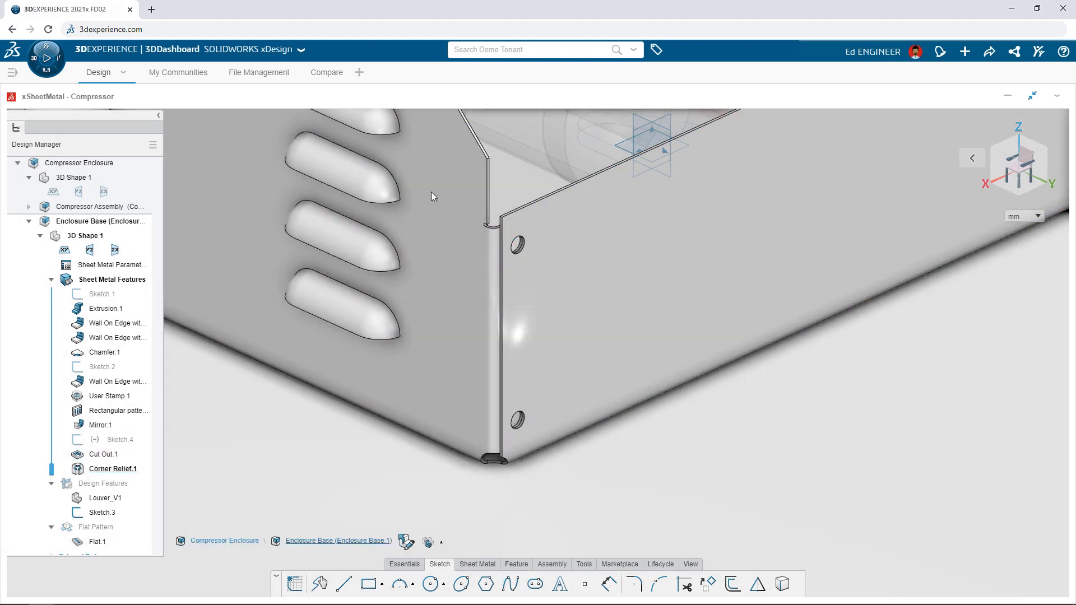
{"action": "left_click", "coordinate": [431, 192]}
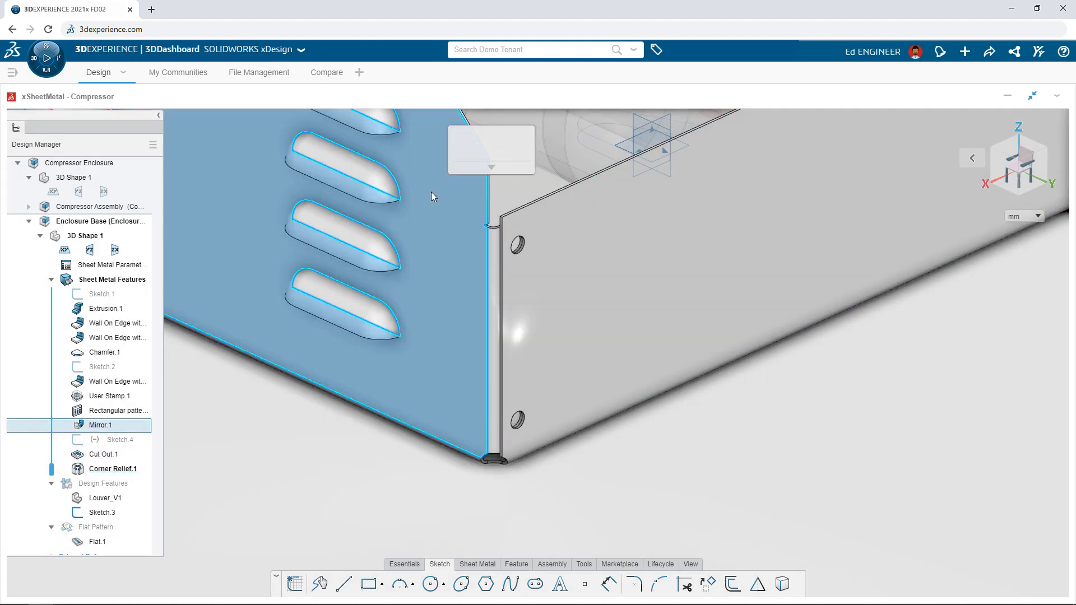
{"action": "left_click", "coordinate": [476, 137]}
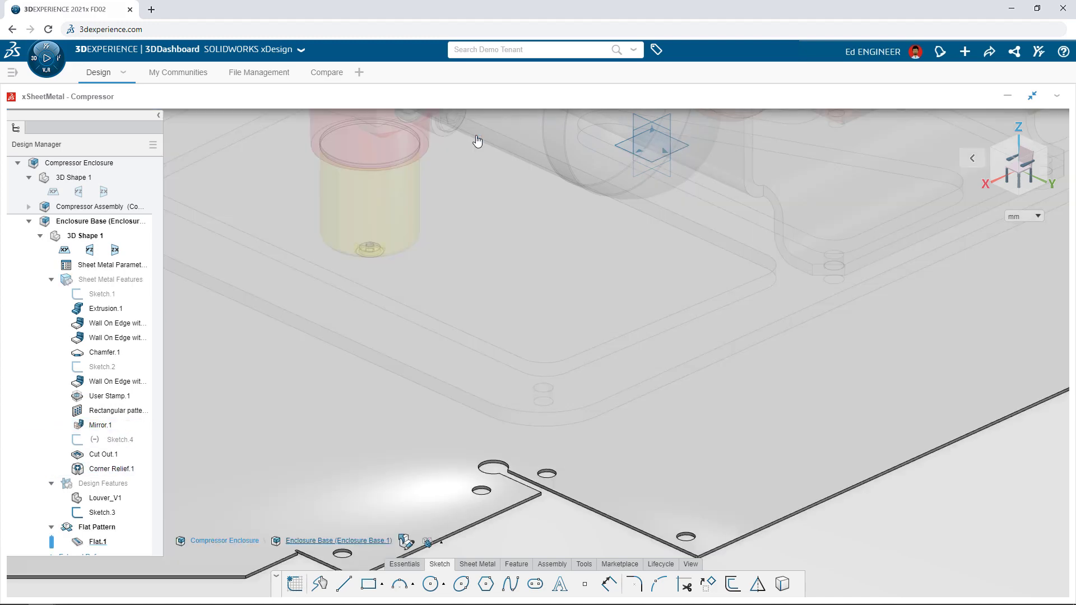